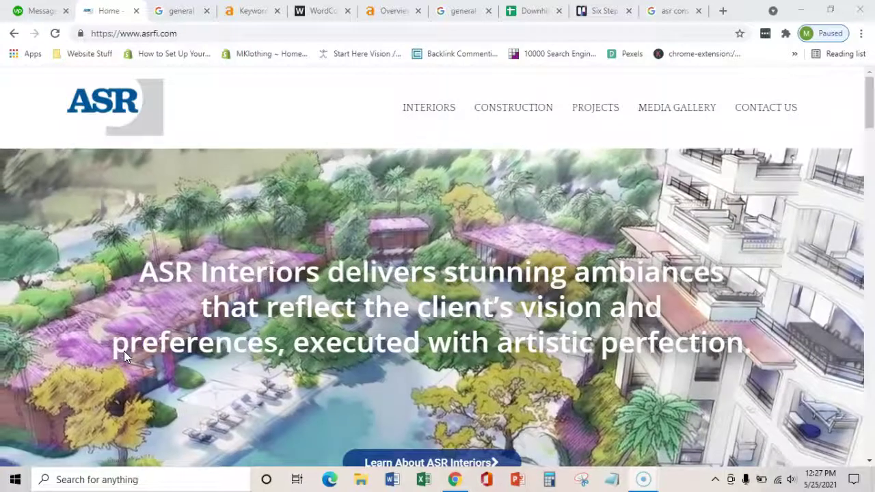
Switch to the Google results for 'general contractors miami'
click(122, 374)
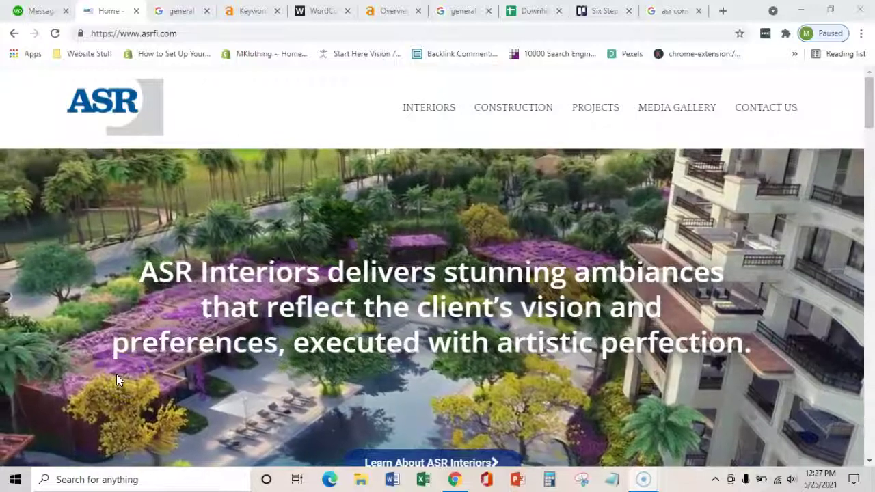
click(93, 373)
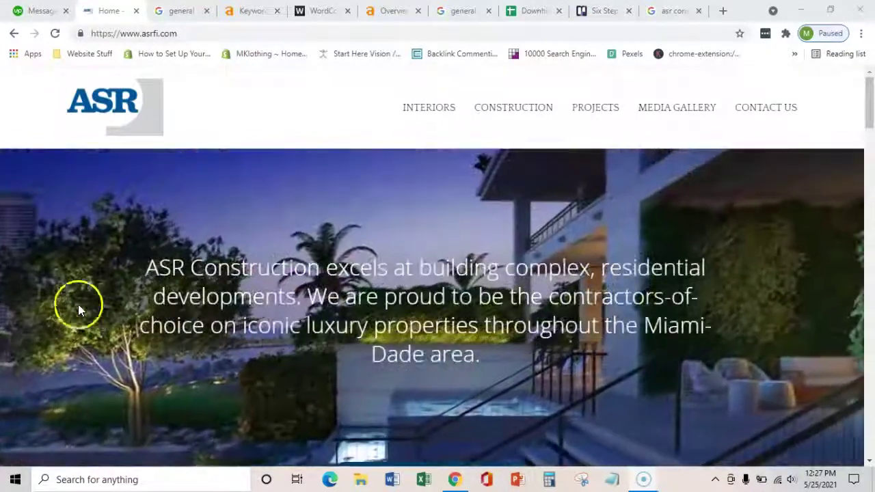
click(78, 305)
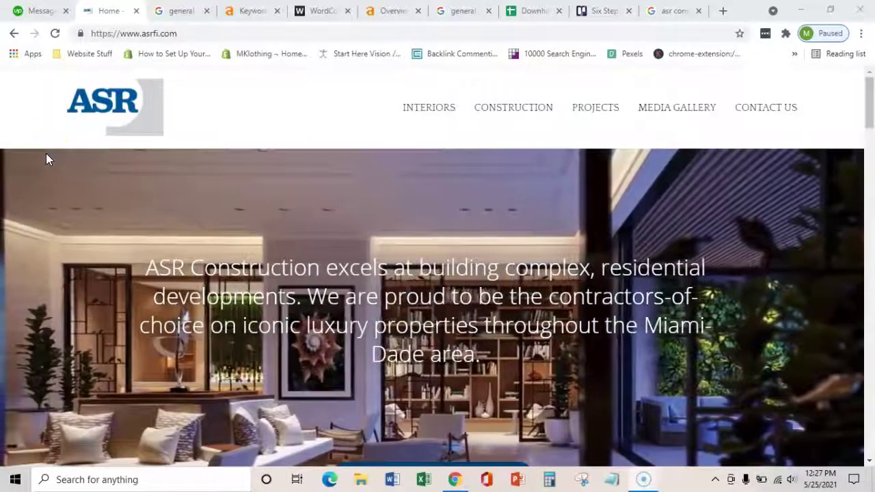
click(39, 161)
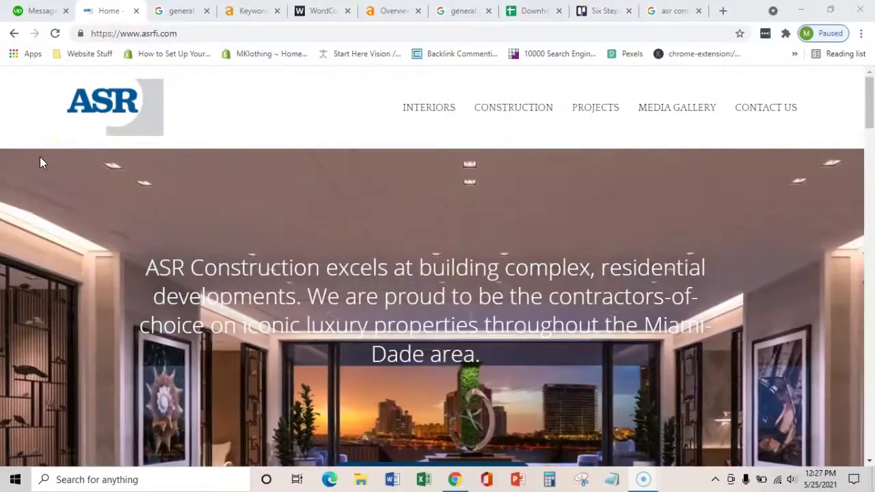
click(28, 123)
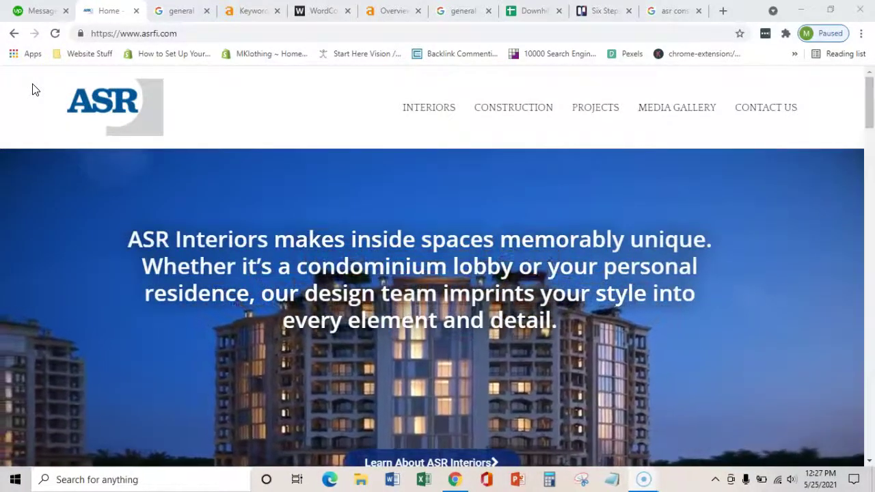
click(168, 14)
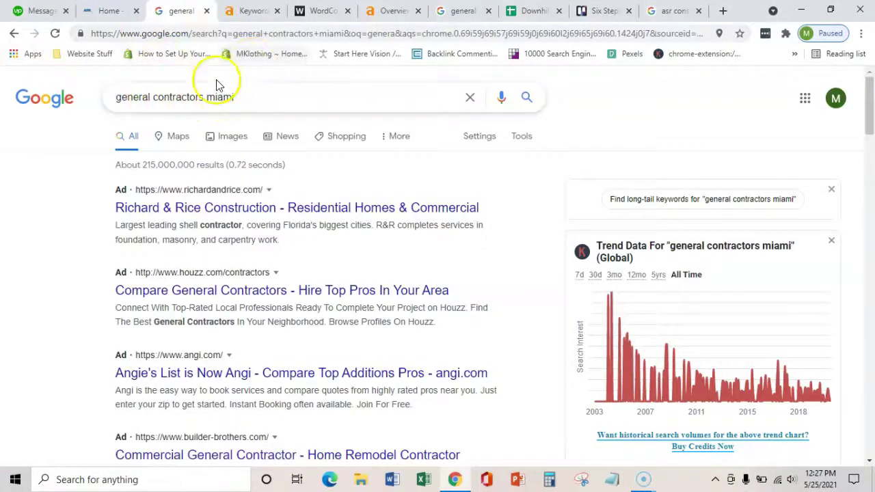
Scroll through the ads, map pack and keyword suggestions, then return to the top
scroll(71, 166, down, 5)
scroll(71, 166, down, 5)
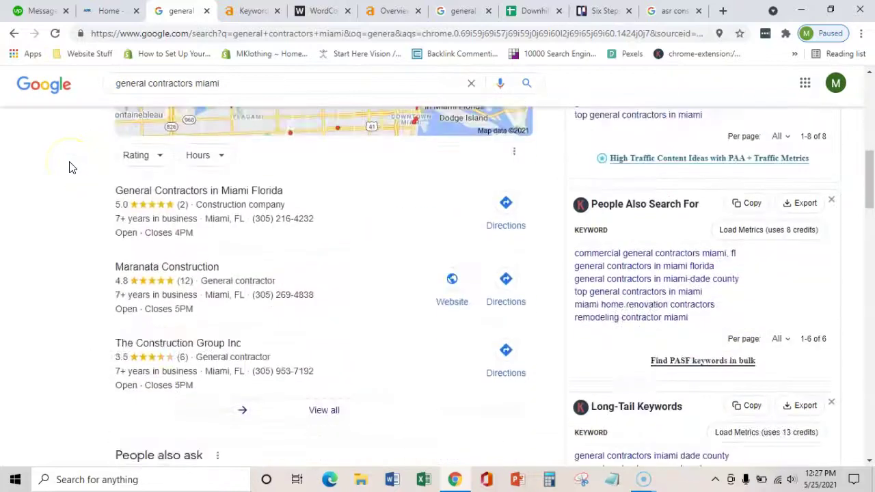
scroll(71, 166, up, 2)
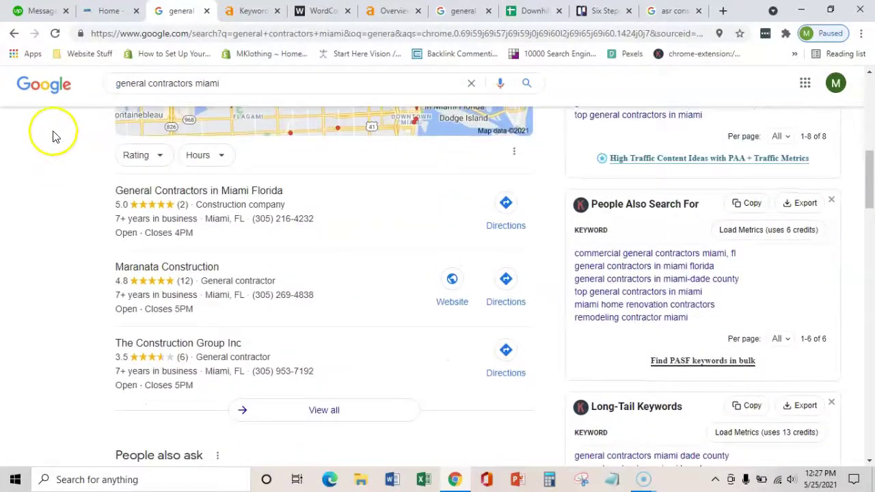
scroll(49, 178, up, 1)
scroll(45, 167, down, 2)
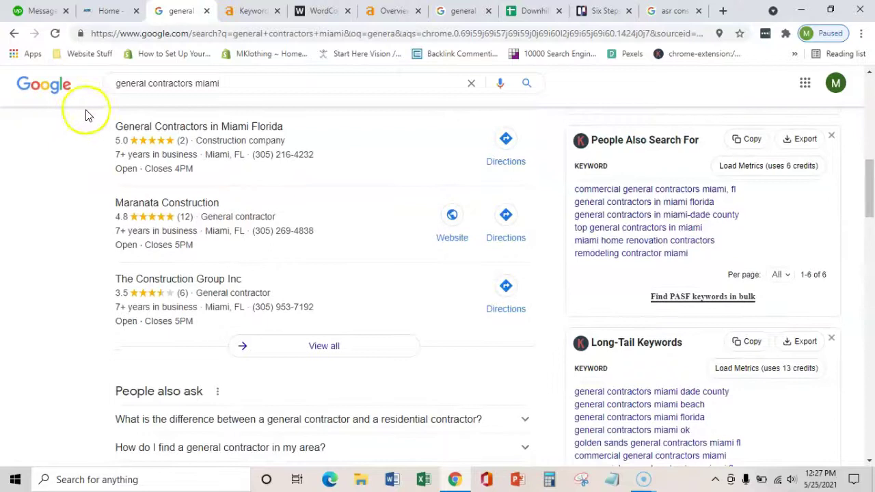
scroll(75, 166, down, 5)
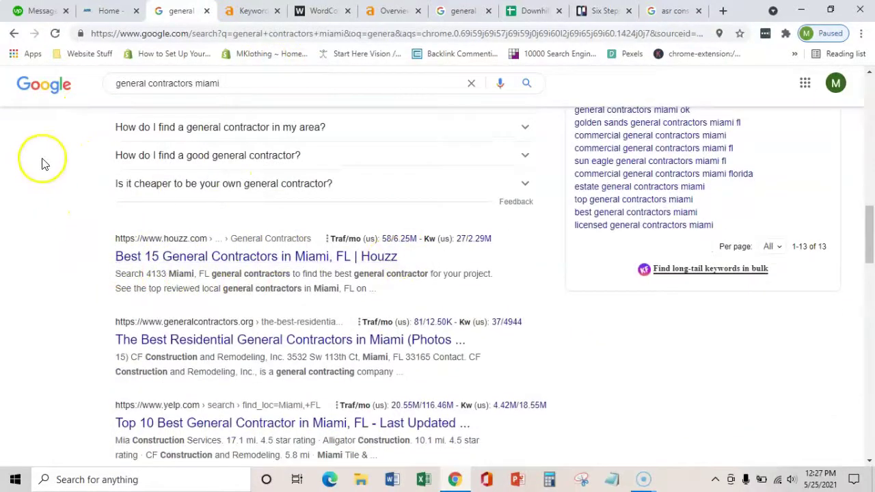
scroll(63, 174, up, 8)
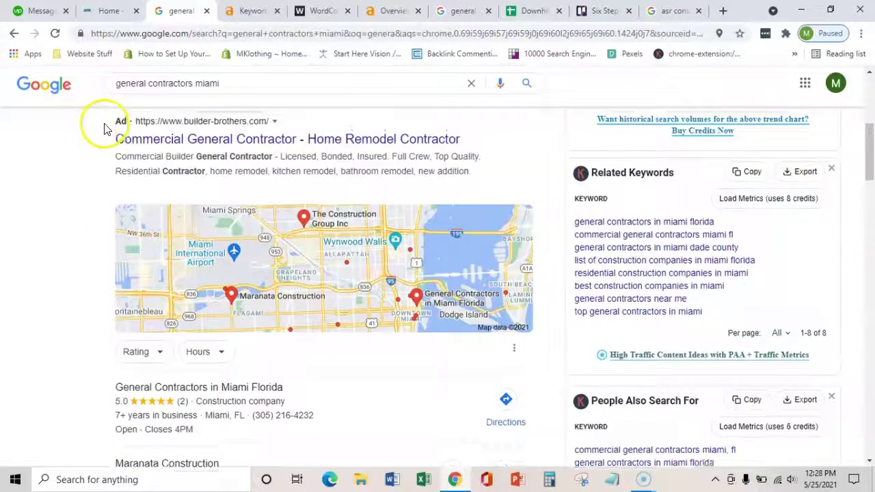
scroll(105, 129, up, 5)
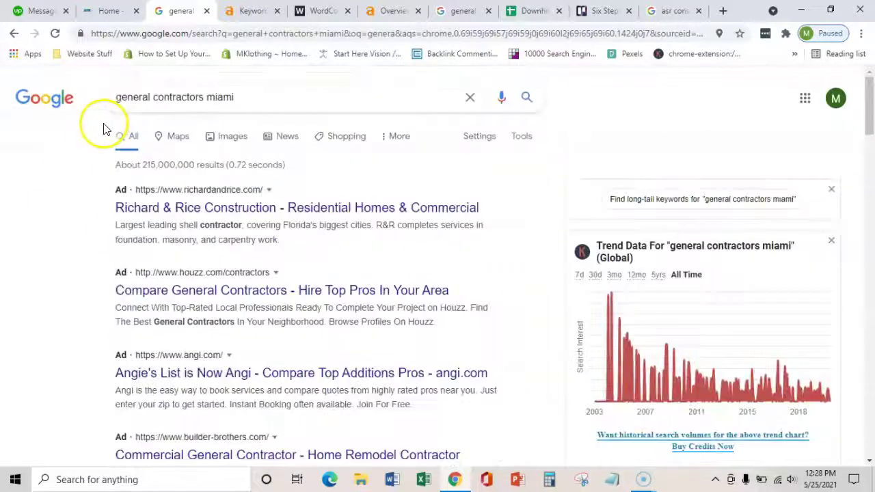
Show Ahrefs 'Having same terms' ideas for 'general contractor miami': 228 keywords, total volume 610
click(253, 11)
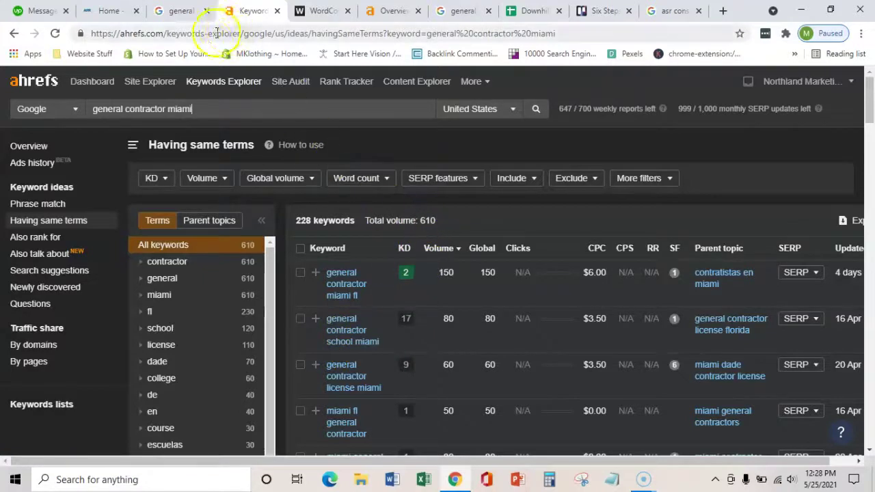
On the ASR homepage, select the text from the OUR SERVICES heading down to the footer
click(109, 11)
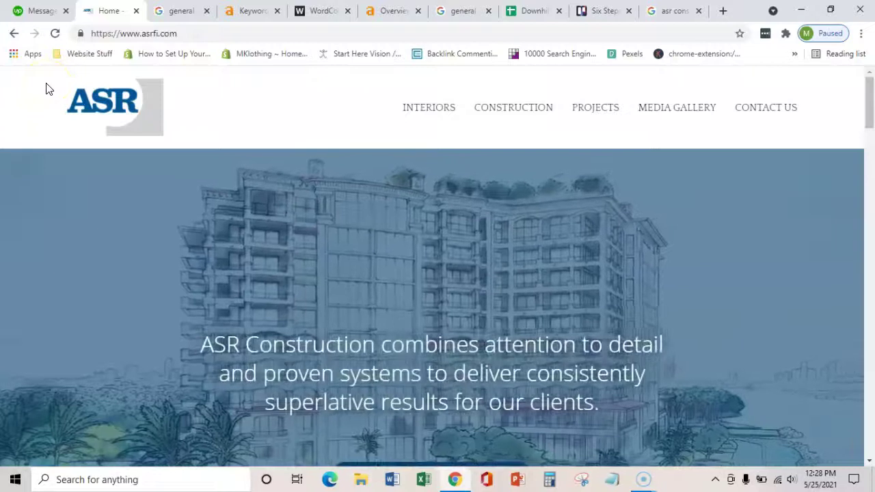
click(46, 91)
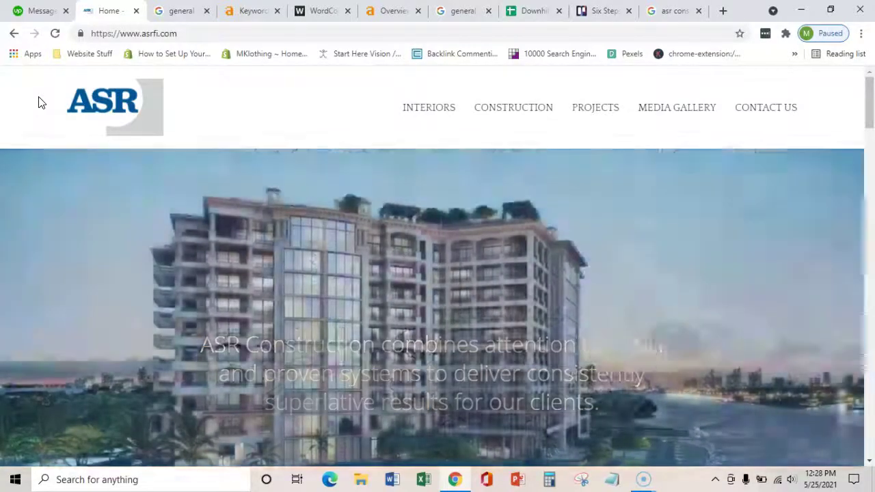
click(40, 91)
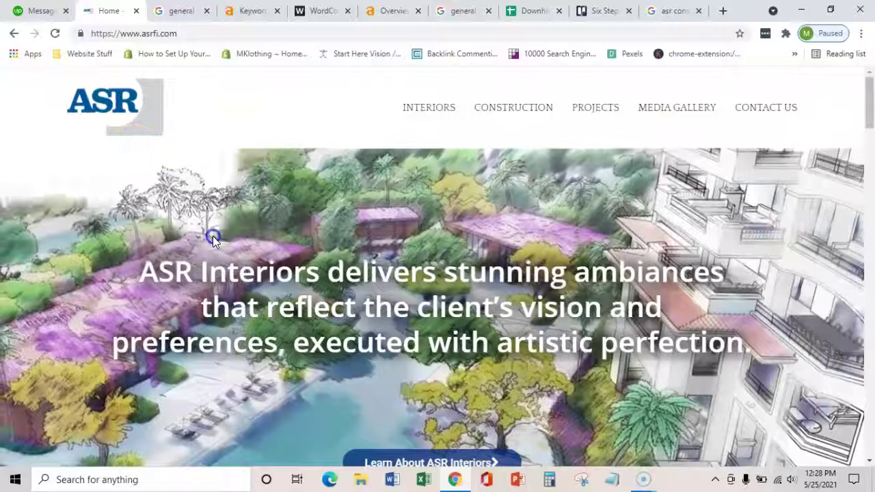
scroll(212, 236, down, 5)
drag(168, 226, 687, 461)
click(662, 335)
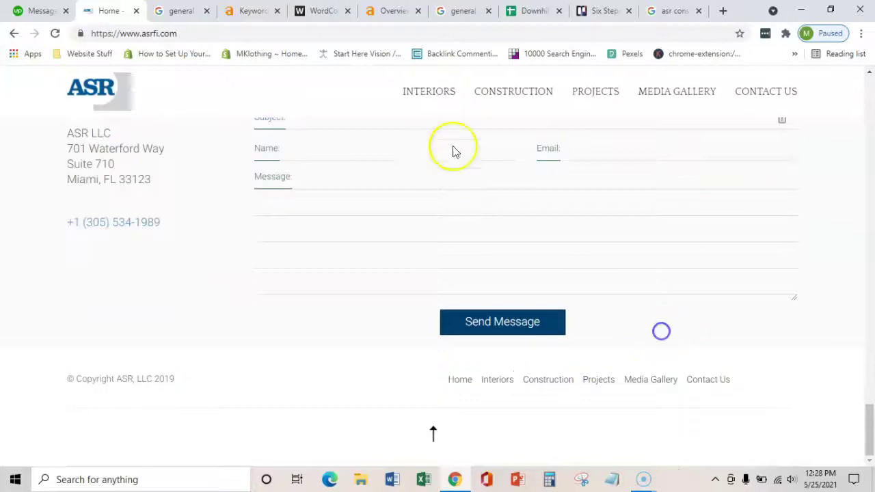
Check WordCounter's totals of 371 words and 2,428 characters, then go back to the Ahrefs keyword ideas
click(331, 13)
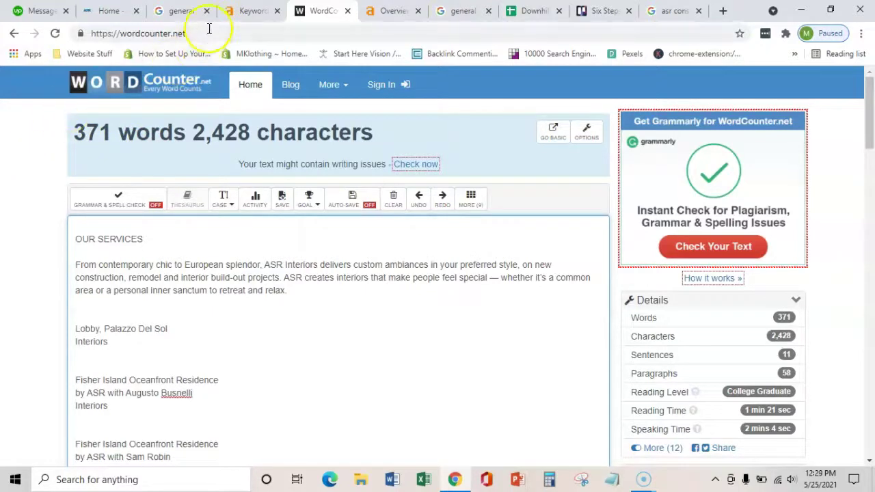
click(235, 14)
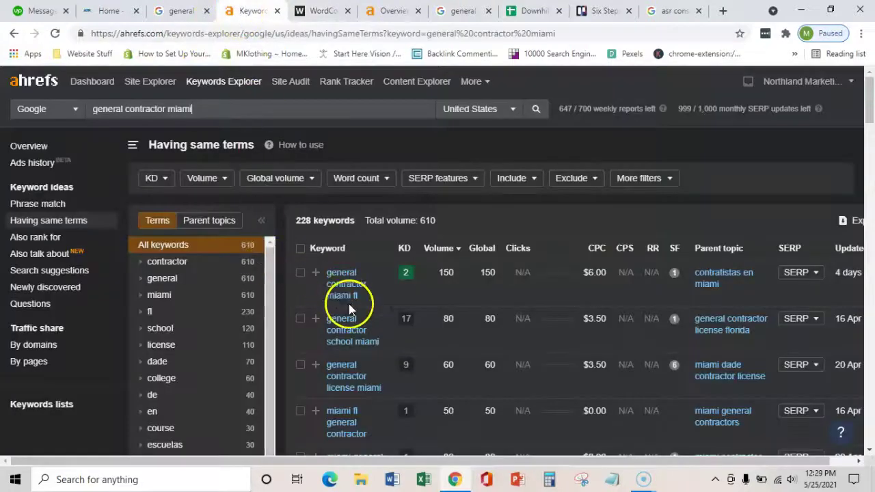
Scroll to the top of the asrfi.com homepage and copy its URL from the address bar
click(109, 10)
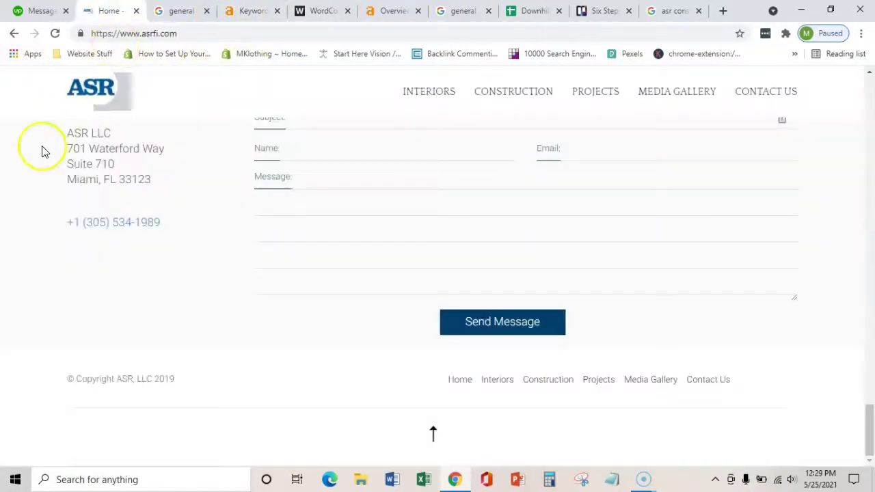
scroll(42, 151, up, 15)
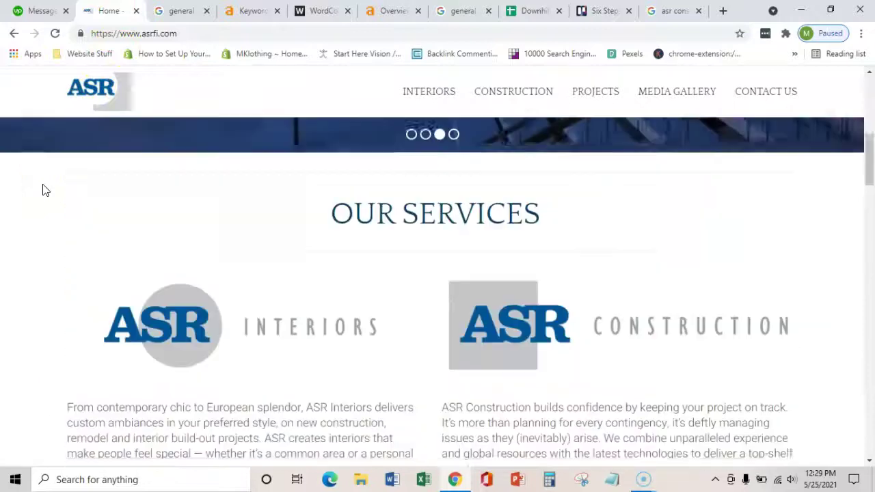
scroll(42, 190, up, 5)
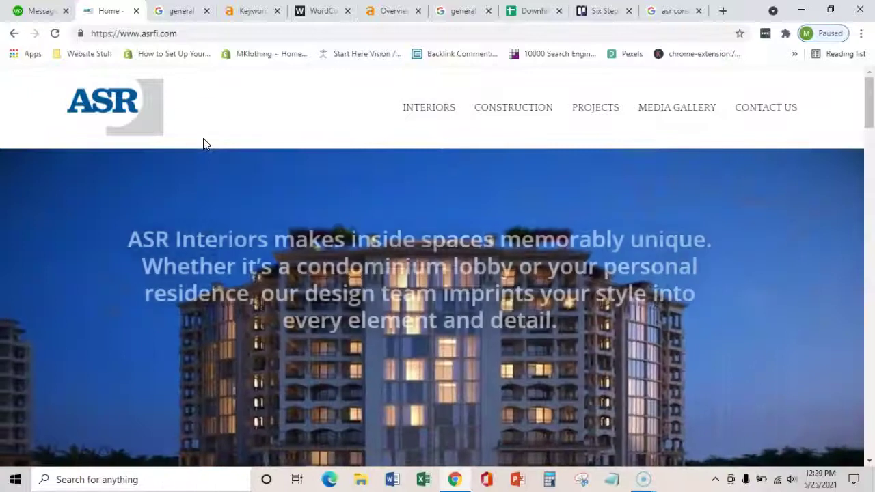
click(202, 34)
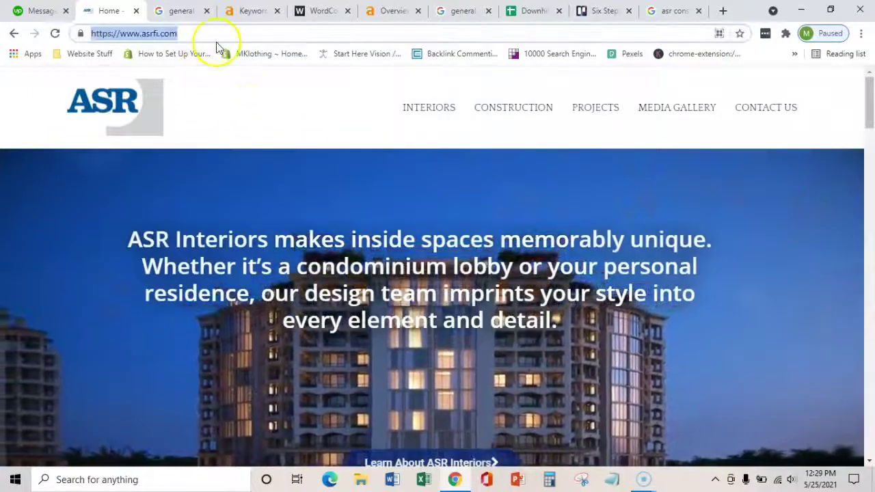
right_click(215, 33)
click(267, 104)
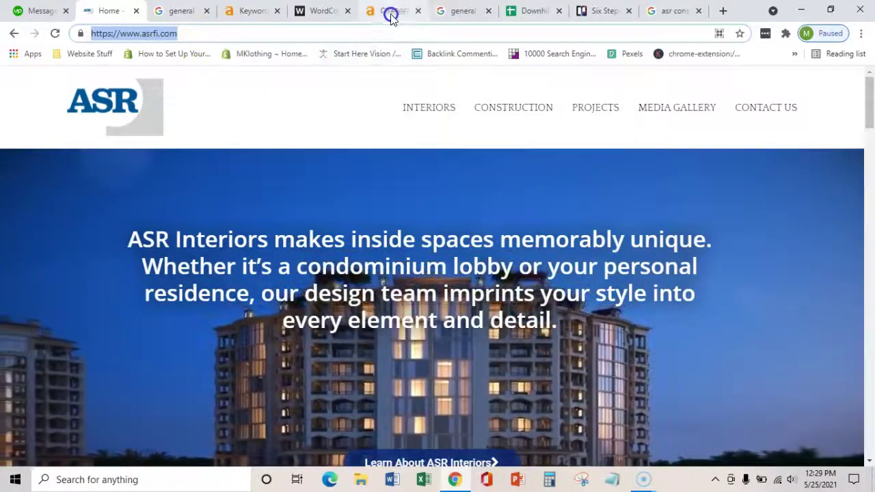
click(391, 15)
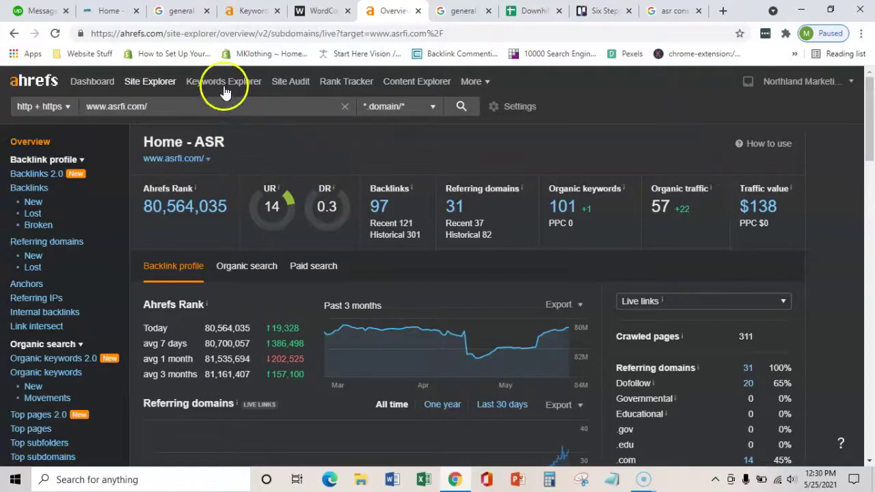
Scroll the 'general contractors miami' results to the map pack listing Maranata Construction and others
click(185, 14)
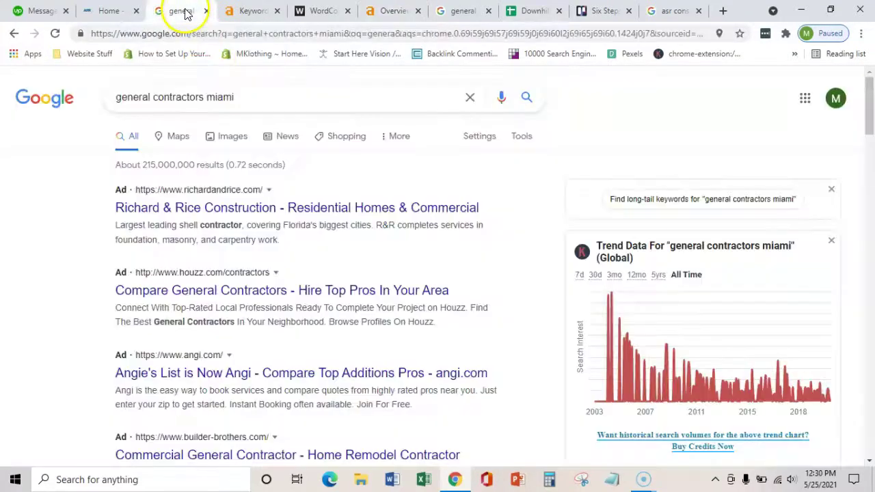
scroll(58, 167, down, 4)
scroll(59, 167, down, 3)
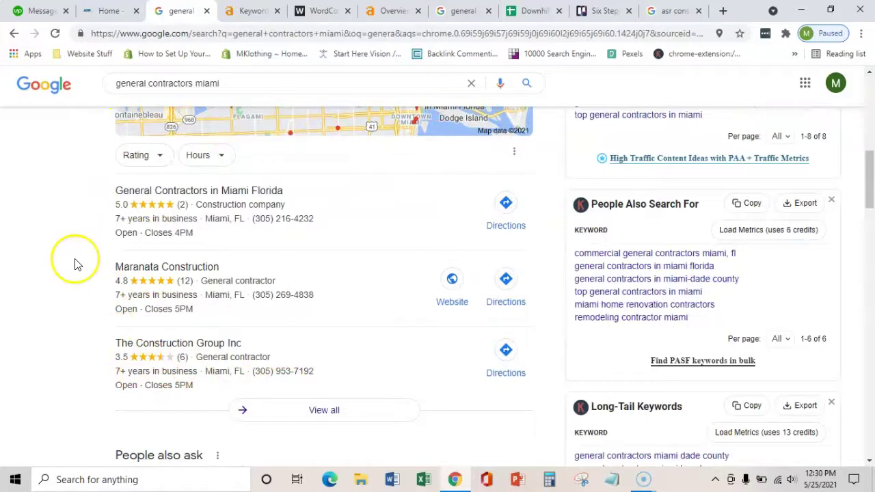
scroll(75, 263, up, 5)
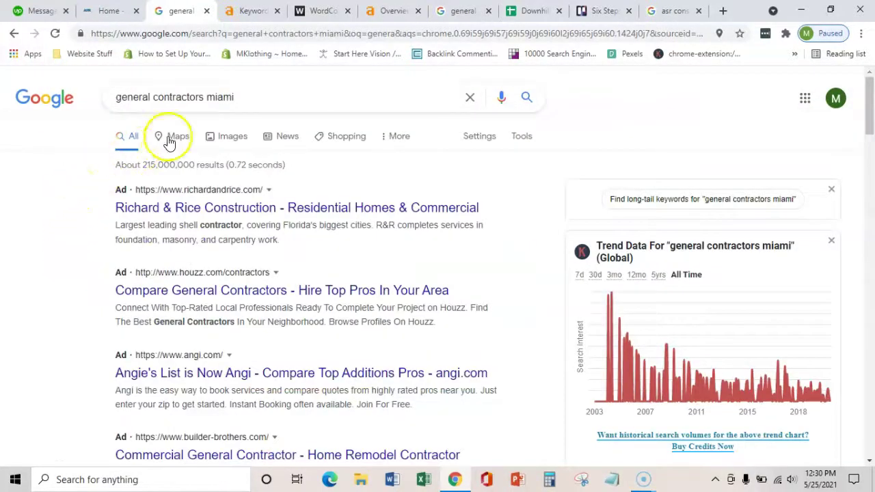
scroll(93, 195, down, 5)
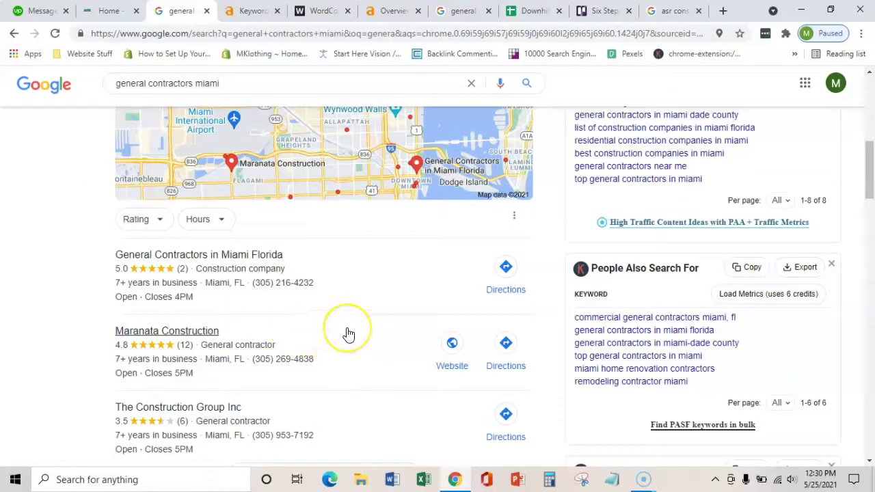
Show Maranata Construction's local profile (4.8 stars, 12 reviews) and highlight its business name
click(464, 10)
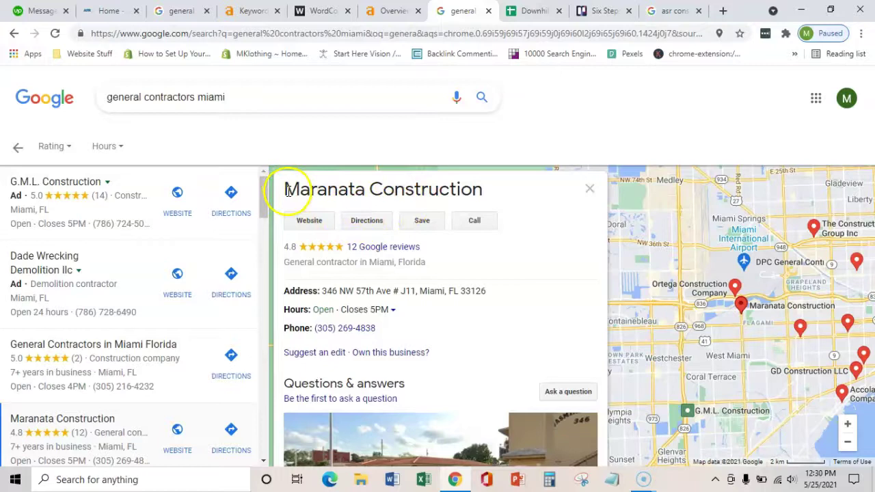
drag(288, 192, 475, 192)
click(445, 290)
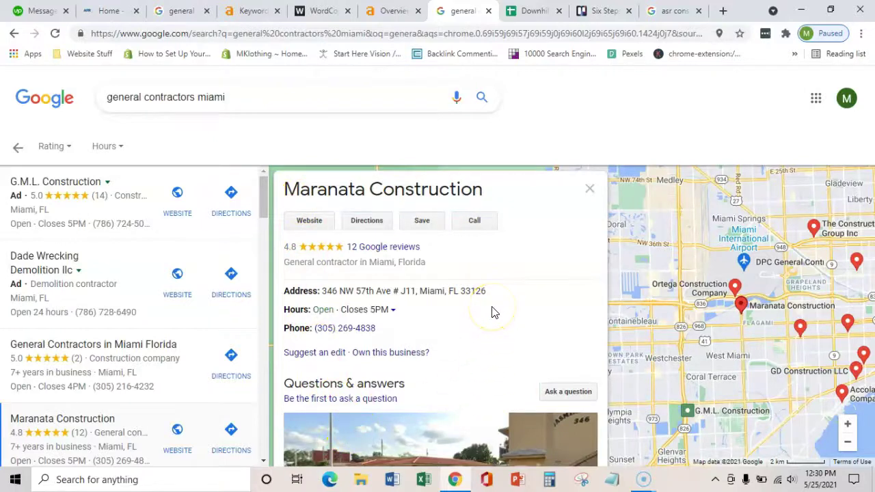
Compare ASR Construction LLC's listing (5.0 stars, 1 review) with the 'general contractors miami' map pack
click(673, 12)
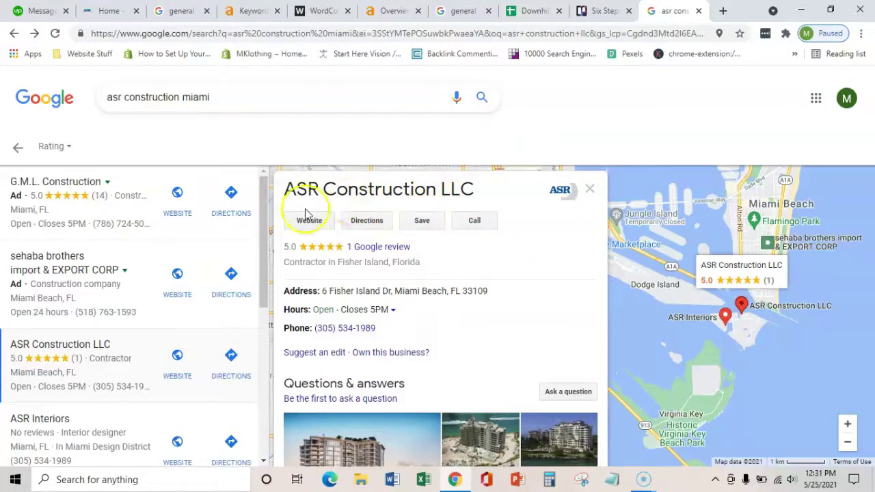
click(175, 13)
scroll(181, 328, down, 2)
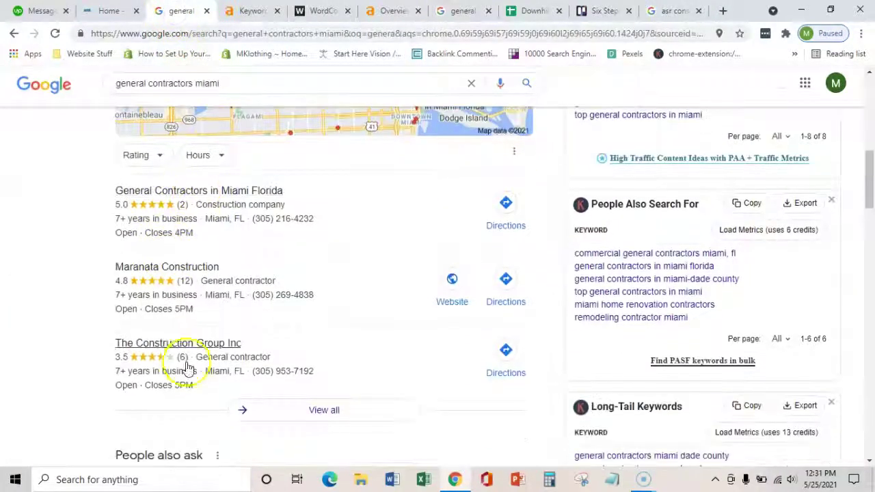
click(670, 11)
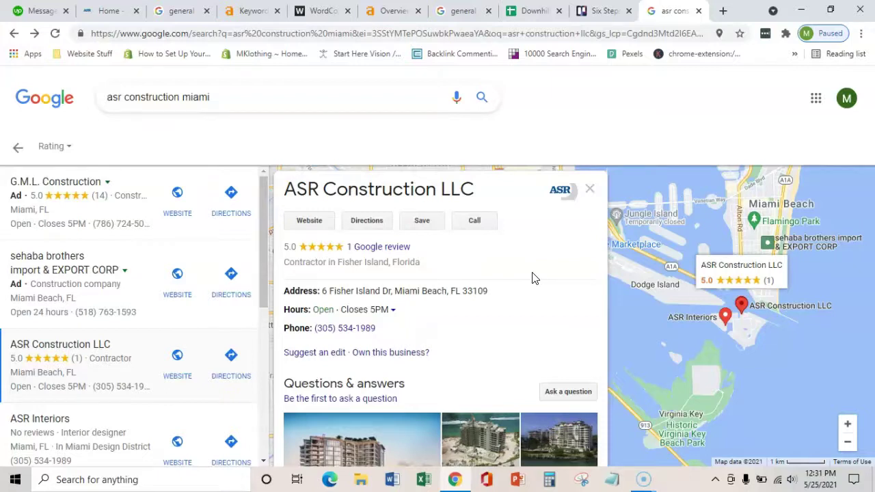
Return to the asrfi.com homepage, with its hero banner showing the ASR Interiors message
click(106, 11)
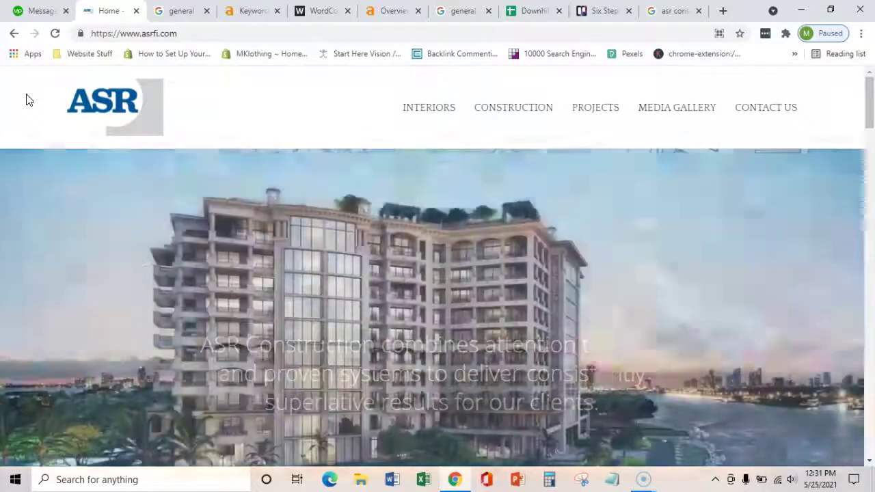
click(39, 112)
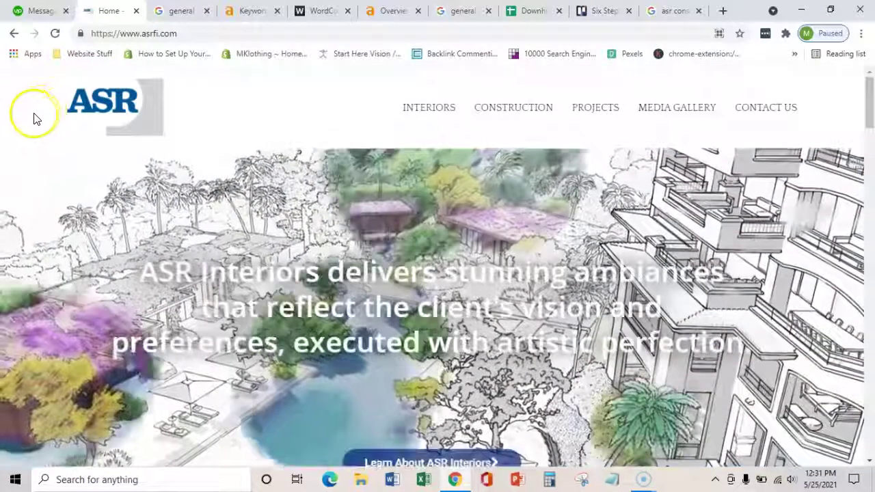